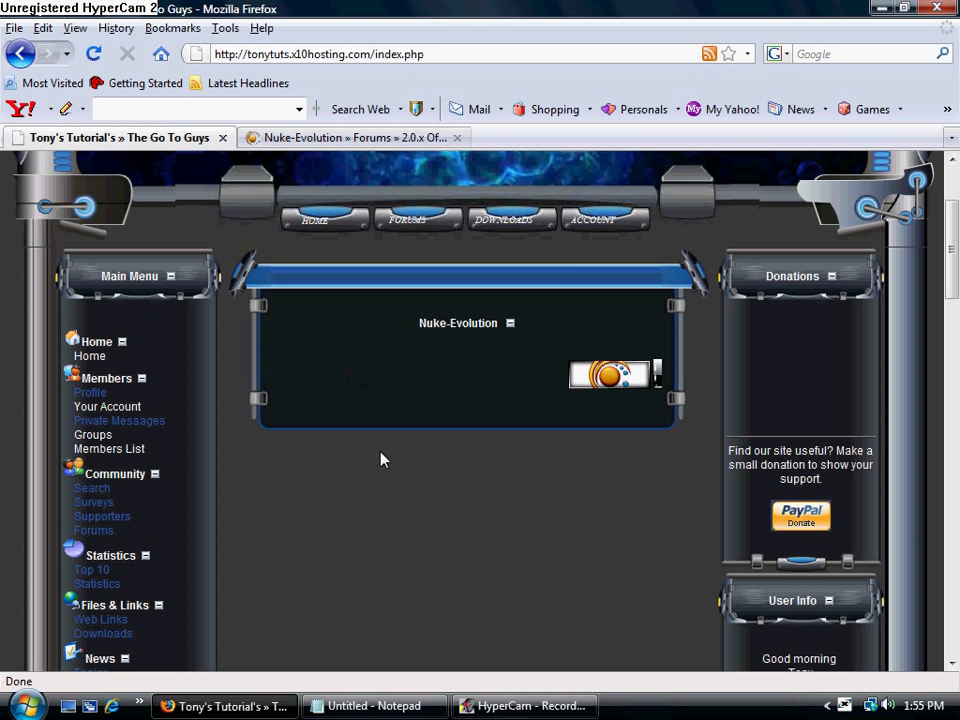
- Open the site's Forums page and examine its recent topics, existing category and forum
{"action": "left_click", "coordinate": [407, 222]}
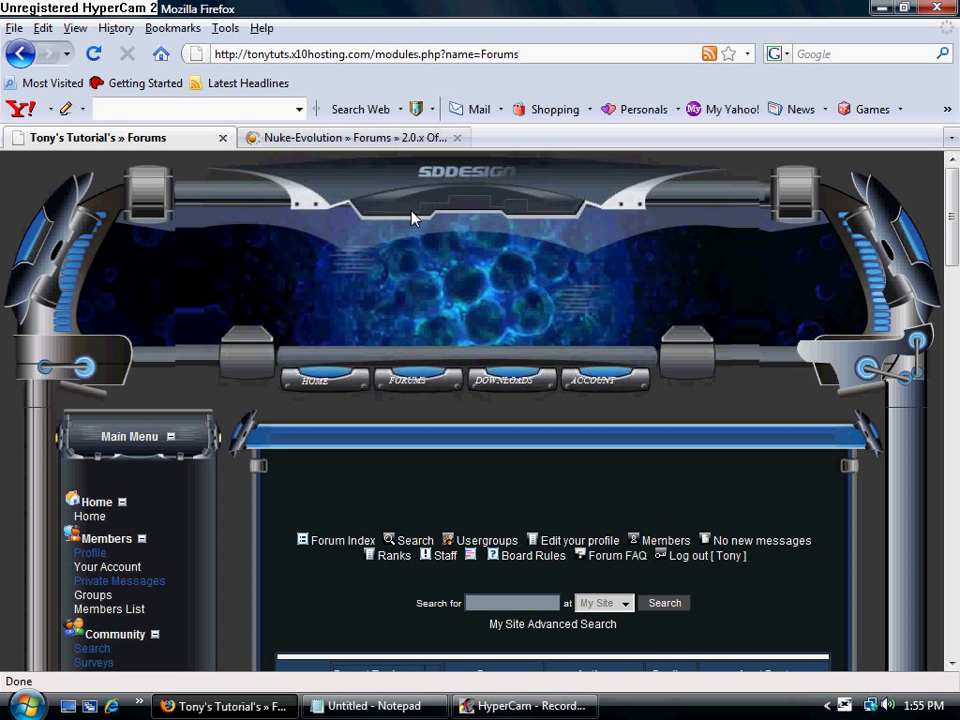
{"action": "scroll", "coordinate": [380, 228], "scroll_direction": "down", "scroll_amount": 10}
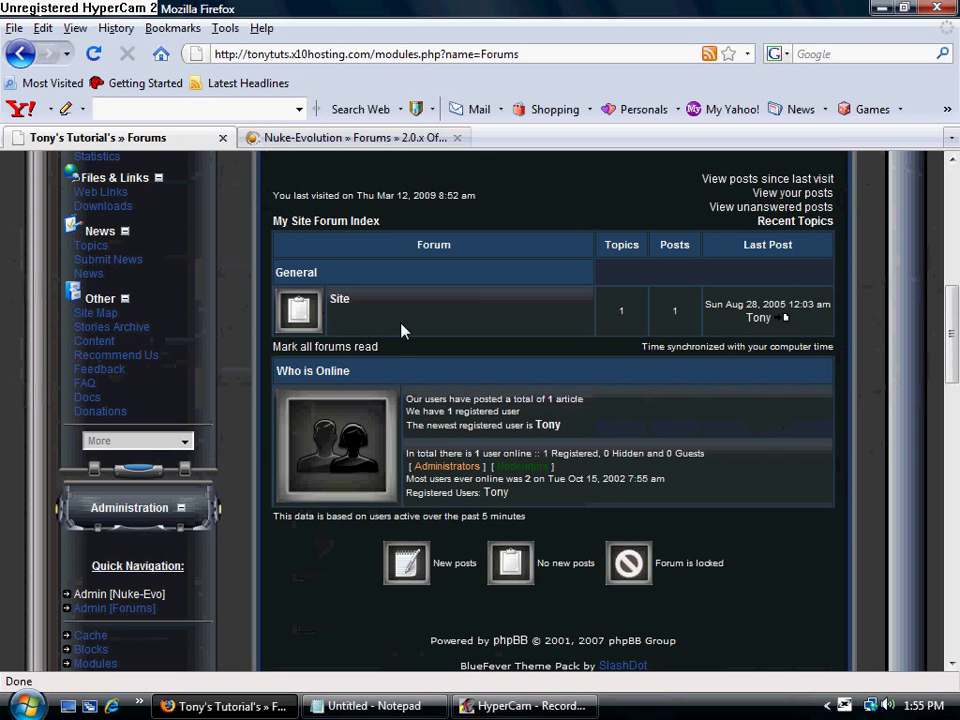
{"action": "scroll", "coordinate": [418, 335], "scroll_direction": "up", "scroll_amount": 5}
{"action": "scroll", "coordinate": [369, 433], "scroll_direction": "down", "scroll_amount": 3}
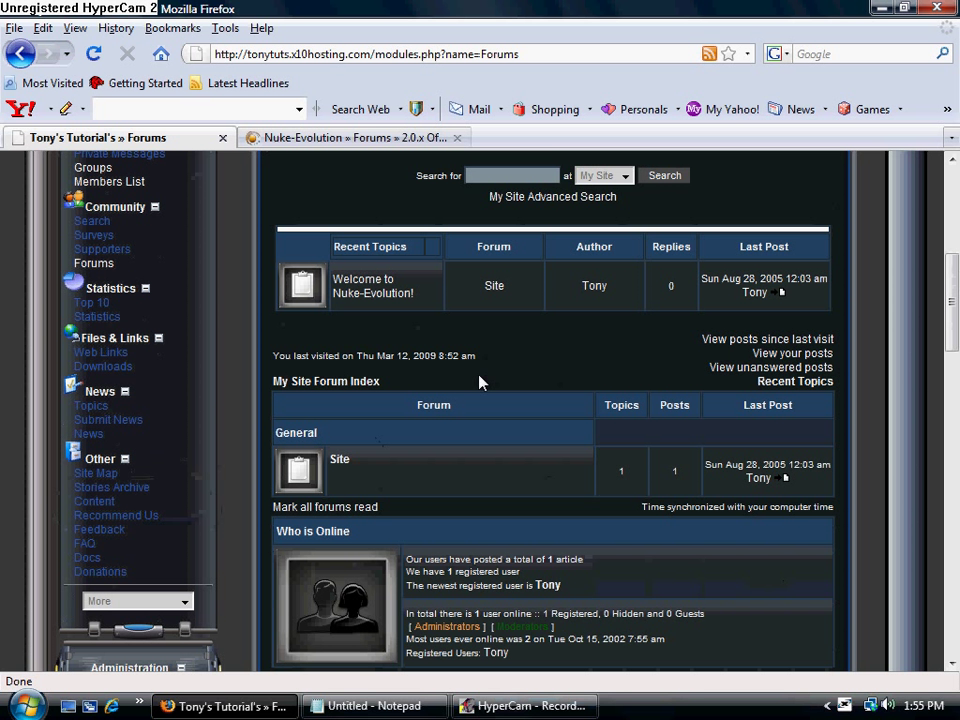
{"action": "scroll", "coordinate": [279, 386], "scroll_direction": "up", "scroll_amount": 7}
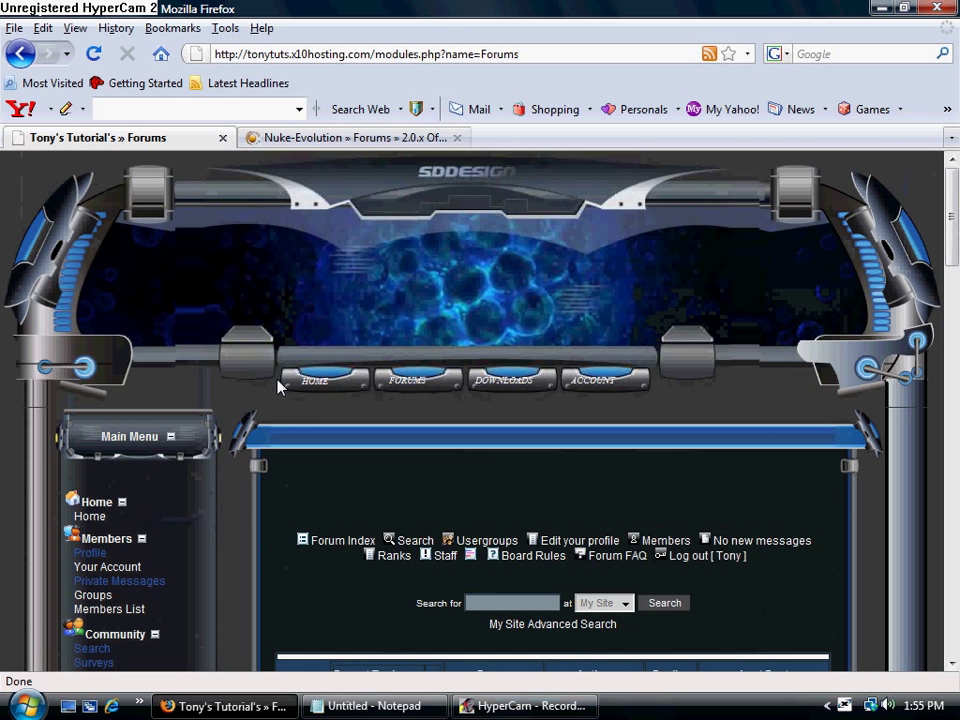
- Open the Management page under Forum Admin in the site's forums administration
{"action": "scroll", "coordinate": [279, 386], "scroll_direction": "down", "scroll_amount": 12}
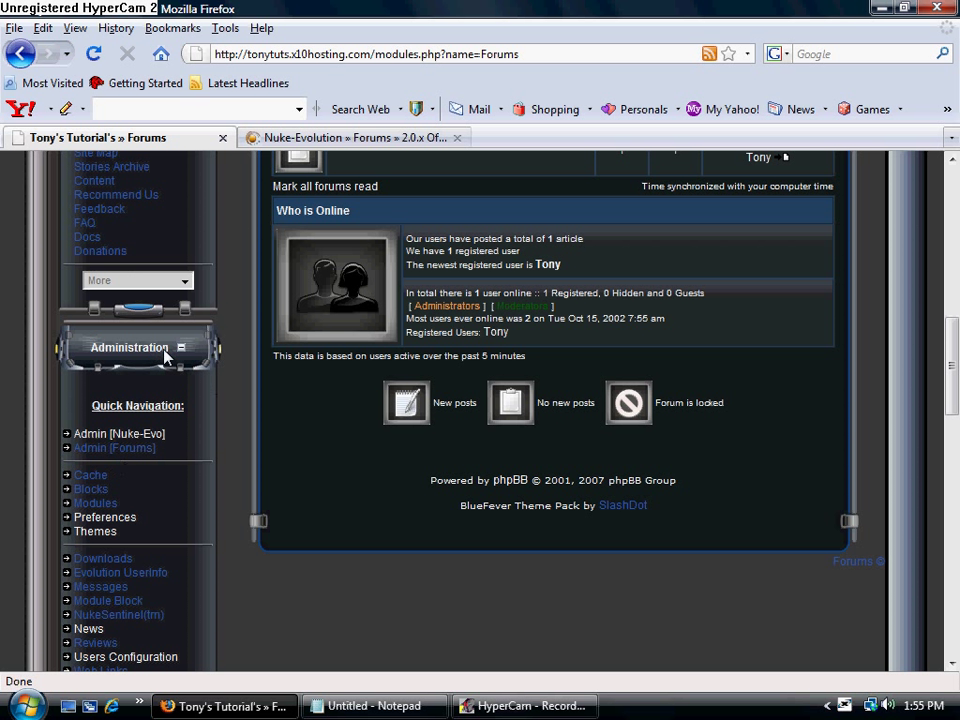
{"action": "scroll", "coordinate": [221, 364], "scroll_direction": "down", "scroll_amount": 3}
{"action": "scroll", "coordinate": [221, 364], "scroll_direction": "up", "scroll_amount": 4}
{"action": "scroll", "coordinate": [220, 364], "scroll_direction": "down", "scroll_amount": 3}
{"action": "scroll", "coordinate": [218, 362], "scroll_direction": "up", "scroll_amount": 10}
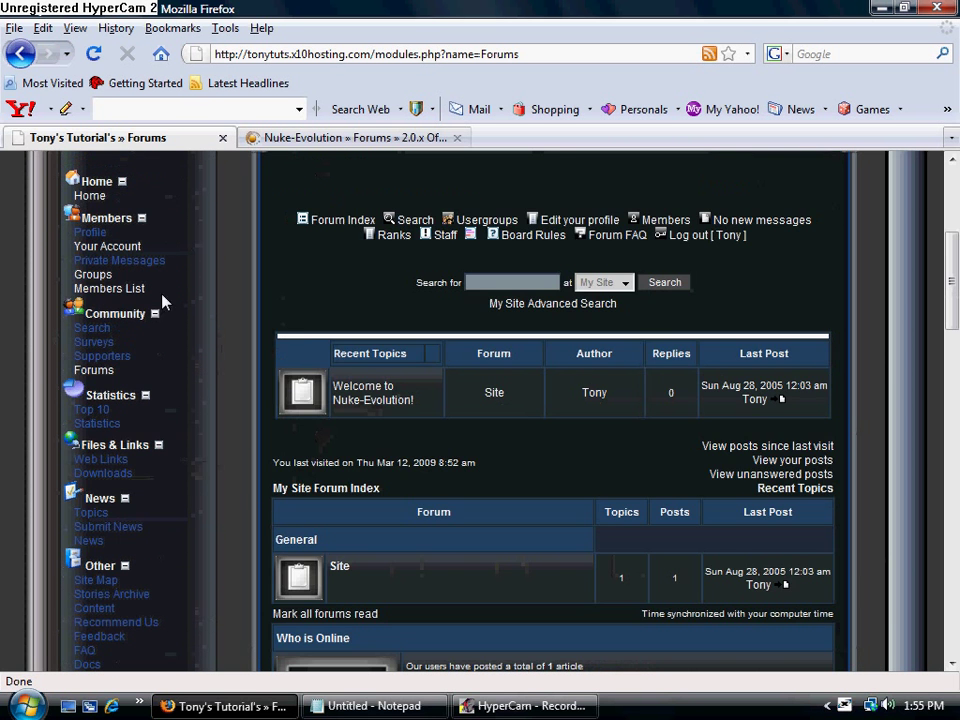
{"action": "scroll", "coordinate": [163, 314], "scroll_direction": "down", "scroll_amount": 10}
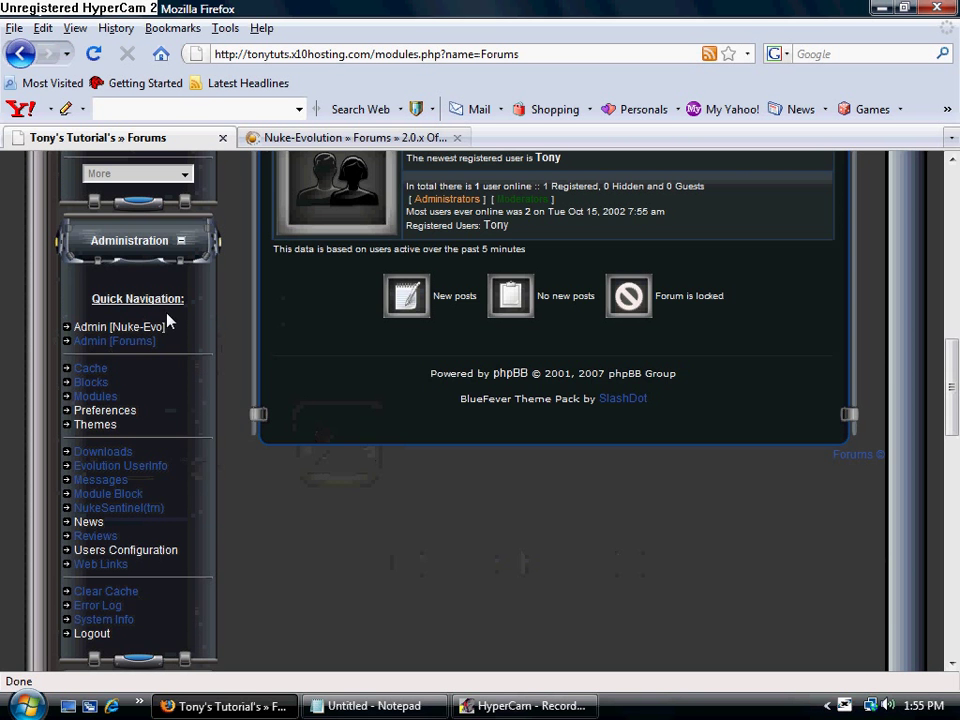
{"action": "left_click", "coordinate": [122, 343]}
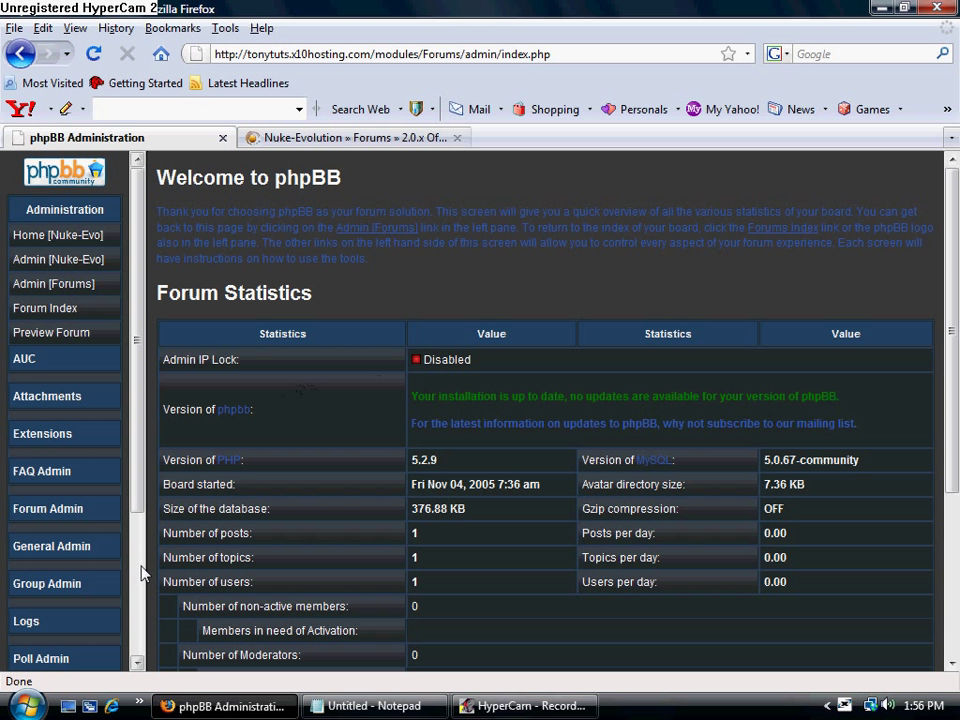
{"action": "left_click", "coordinate": [27, 518]}
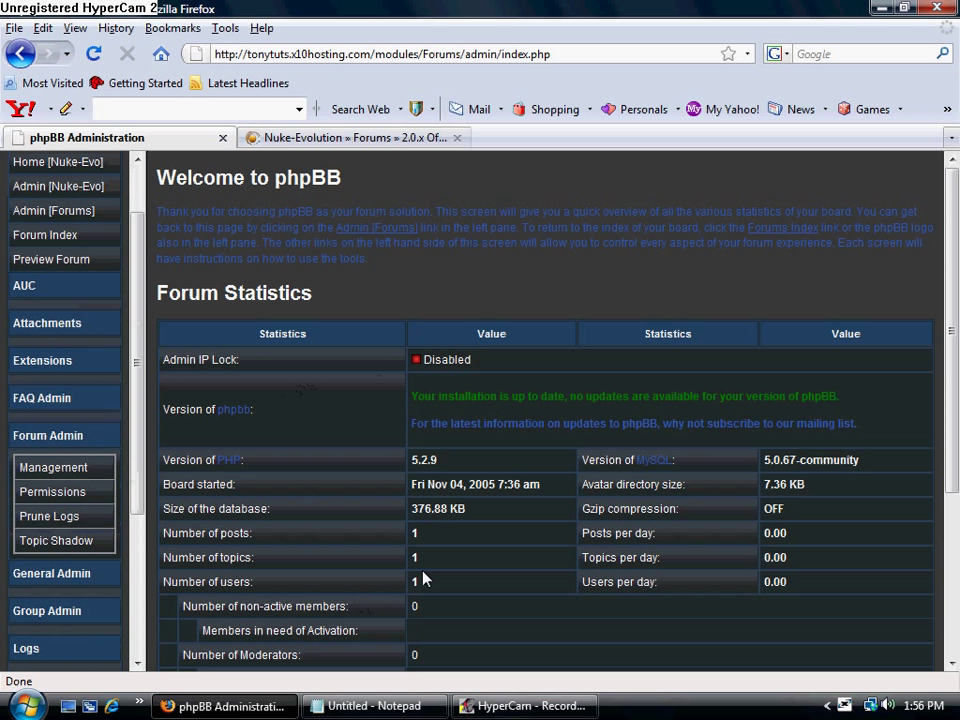
{"action": "left_click", "coordinate": [95, 472]}
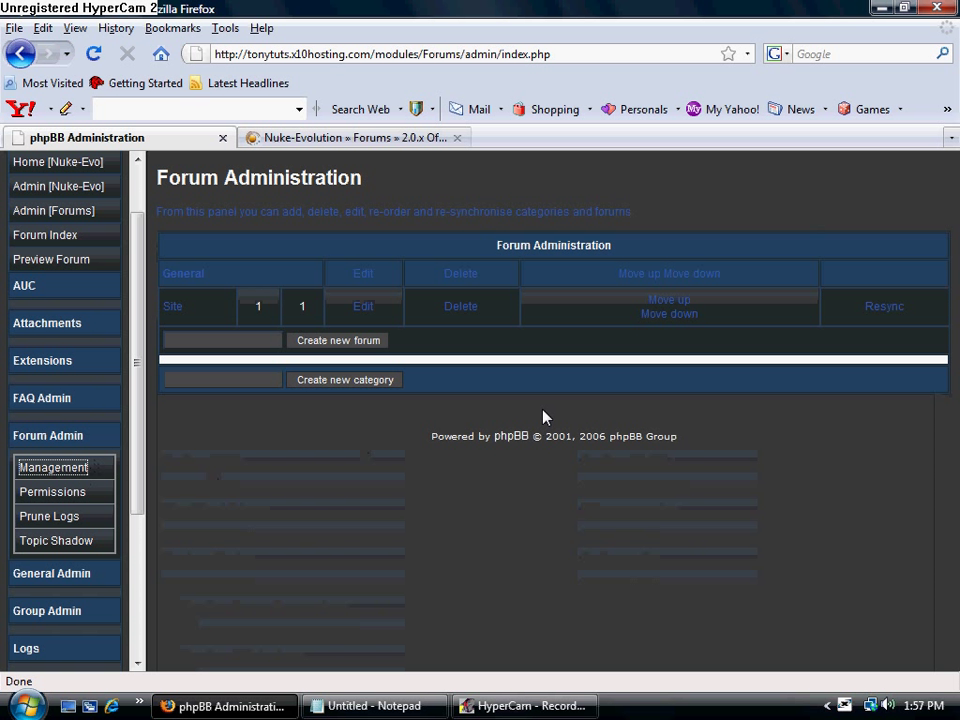
- Delete the Site forum from the General category and return to Forum Administration
{"action": "left_click", "coordinate": [462, 310]}
{"action": "left_click", "coordinate": [565, 328]}
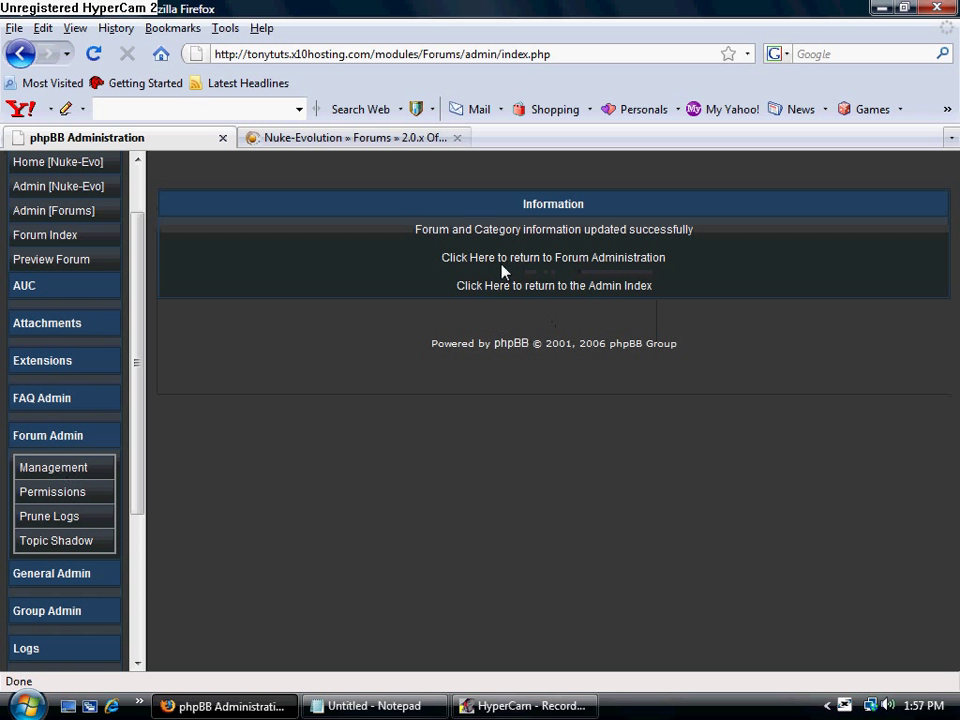
{"action": "left_click", "coordinate": [484, 258]}
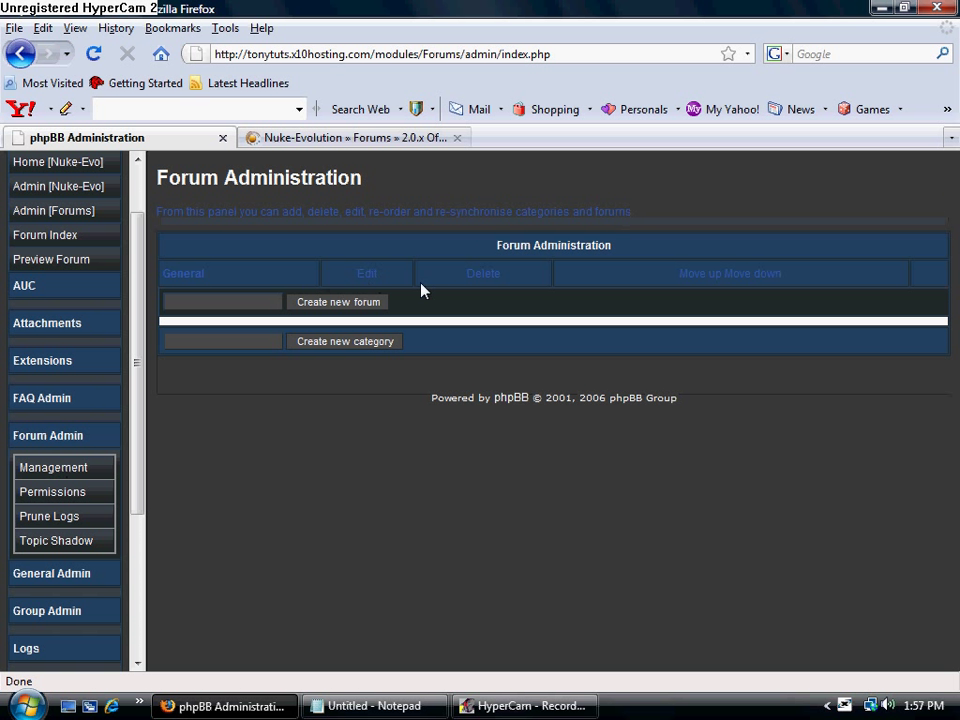
- Delete the General category and return to Forum Administration
{"action": "left_click", "coordinate": [486, 280]}
{"action": "left_click", "coordinate": [556, 324]}
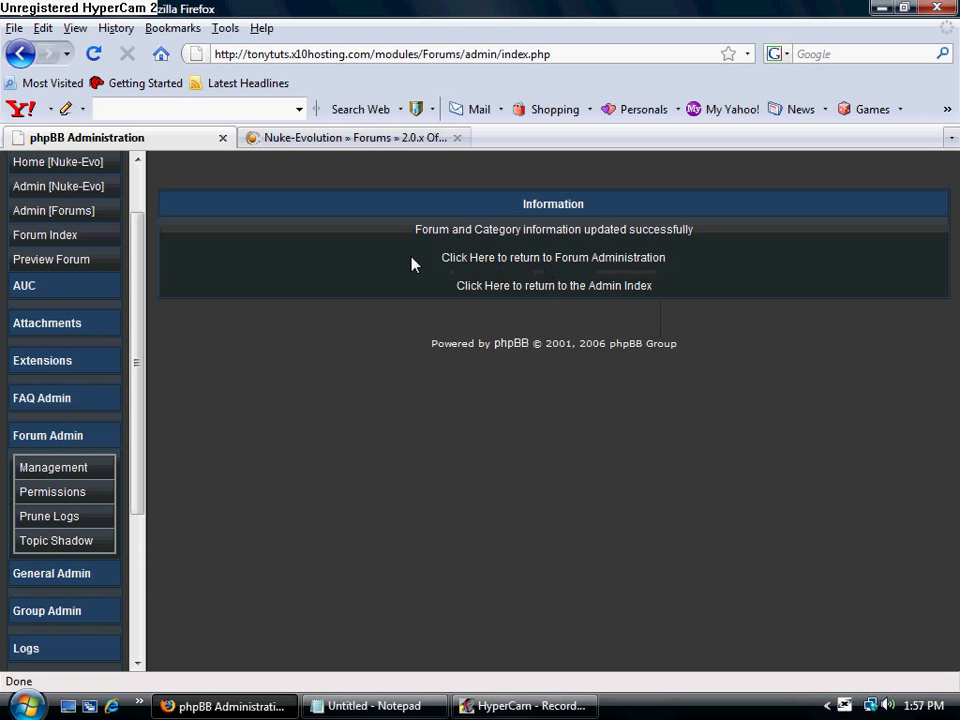
{"action": "left_click", "coordinate": [490, 264]}
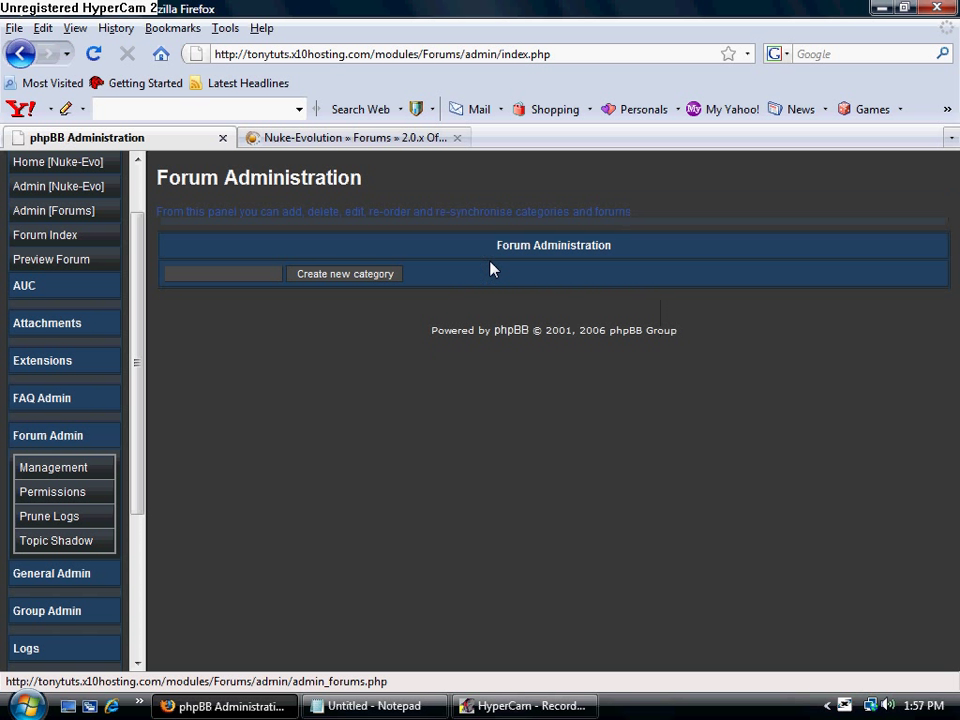
- Create a new category named "Tutorial Vidoes" and return to Forum Administration
{"action": "left_click", "coordinate": [251, 272]}
{"action": "type", "text": "Tutor"}
{"action": "type", "text": "ial Vido"}
{"action": "type", "text": "es"}
{"action": "left_click", "coordinate": [345, 275]}
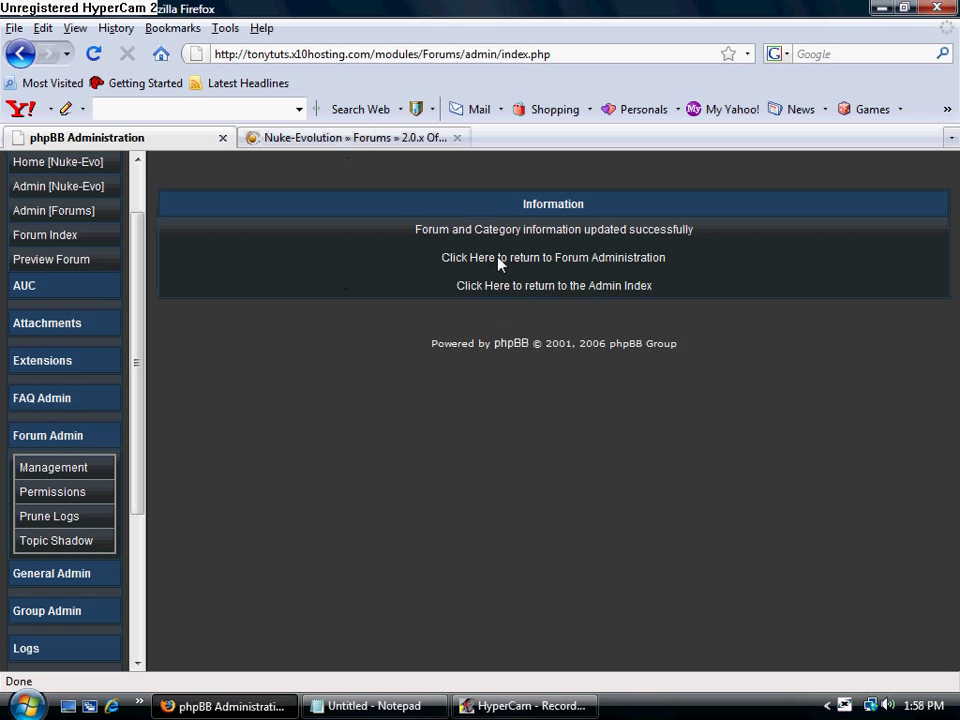
{"action": "left_click", "coordinate": [496, 258]}
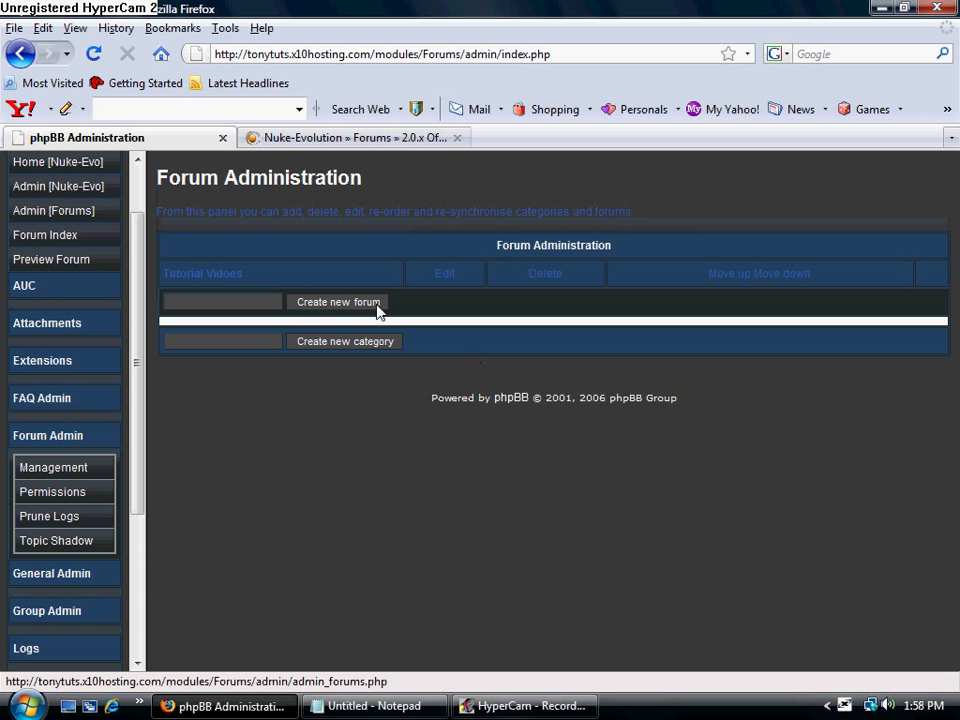
- Start a new forum named "General Topic" in the Tutorial Vidoes category
{"action": "left_click", "coordinate": [208, 303]}
{"action": "type", "text": "General Topic"}
{"action": "left_click", "coordinate": [341, 303]}
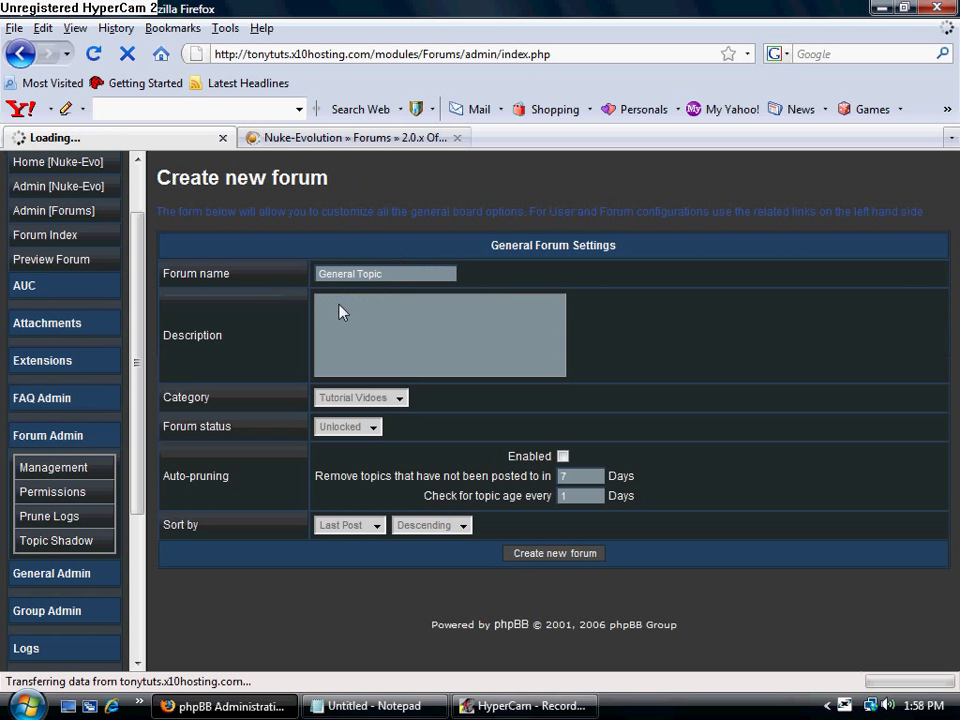
- Give the new forum the description "Talk About Whatever You Like.", create it and return to Forum Administration
{"action": "left_click", "coordinate": [508, 332]}
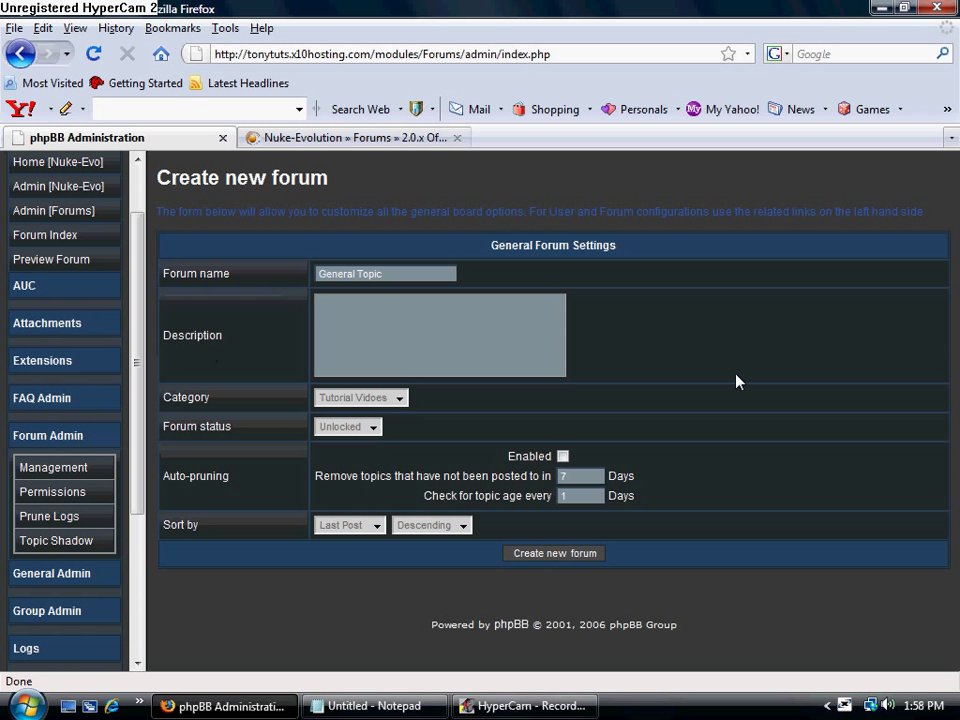
{"action": "type", "text": "Talk About "}
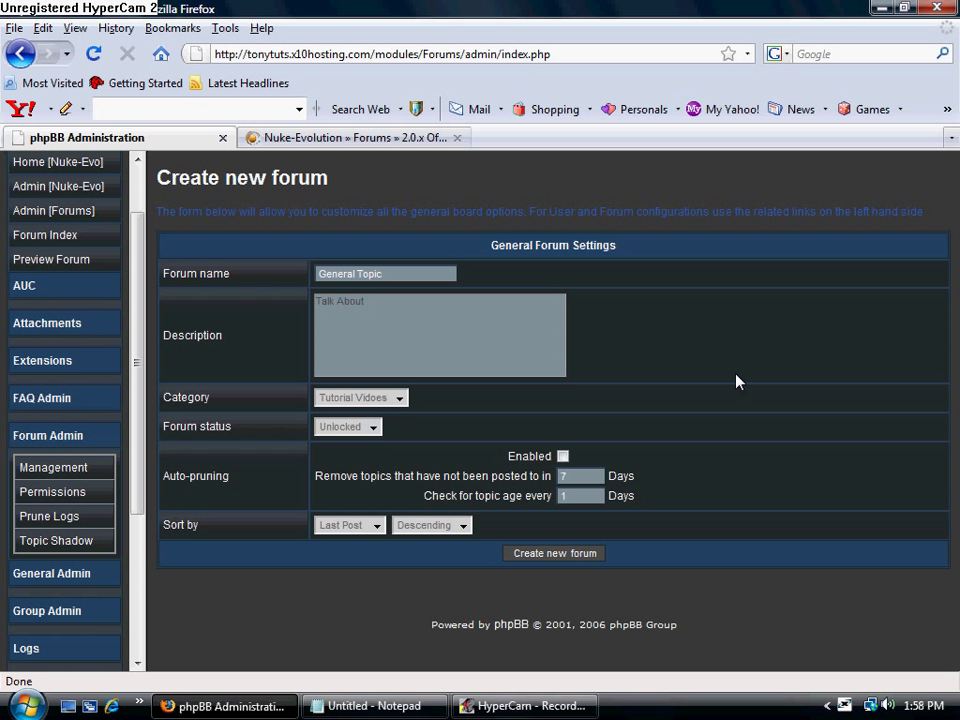
{"action": "type", "text": "Whatever you like"}
{"action": "key", "text": "Left"}
{"action": "key", "text": "Left"}
{"action": "key", "text": "Left"}
{"action": "key", "text": "Left"}
{"action": "key", "text": "Left"}
{"action": "key", "text": "Left"}
{"action": "key", "text": "Left"}
{"action": "key", "text": "Left"}
{"action": "key", "text": "Left"}
{"action": "key", "text": "Left"}
{"action": "key", "text": "Left"}
{"action": "key", "text": "Left"}
{"action": "key", "text": "Left"}
{"action": "key", "text": "Left"}
{"action": "key", "text": "Left"}
{"action": "key", "text": "Right"}
{"action": "key", "text": "Right"}
{"action": "key", "text": "Right"}
{"action": "key", "text": "Right"}
{"action": "key", "text": "BackSpace"}
{"action": "type", "text": "Y"}
{"action": "key", "text": "Delete"}
{"action": "type", "text": "L"}
{"action": "type", "text": "."}
{"action": "left_click", "coordinate": [571, 563]}
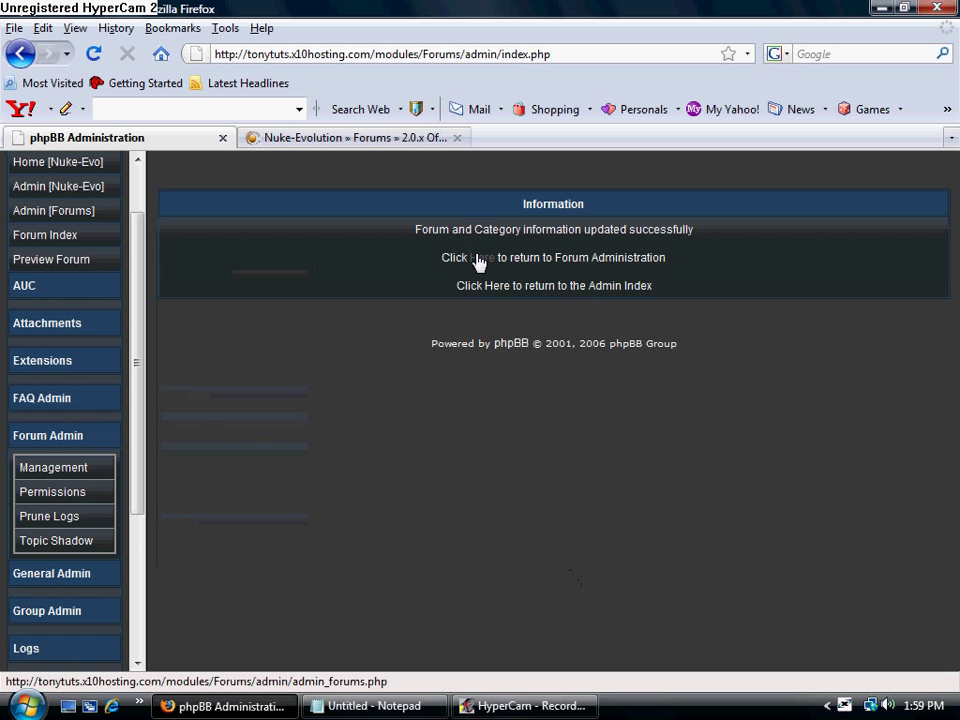
{"action": "left_click", "coordinate": [483, 262]}
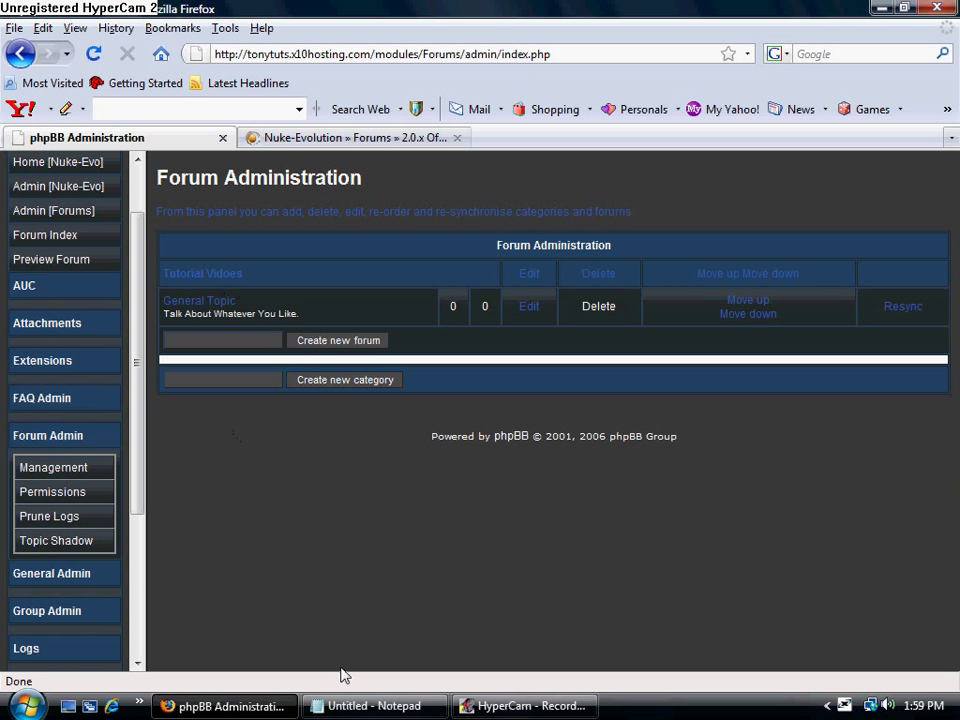
- Preview the forum to examine the Tutorial Vidoes category and its General Topic forum, and return to forum management
{"action": "scroll", "coordinate": [140, 495], "scroll_direction": "up", "scroll_amount": 1}
{"action": "left_click_drag", "start_coordinate": [140, 495], "coordinate": [139, 418]}
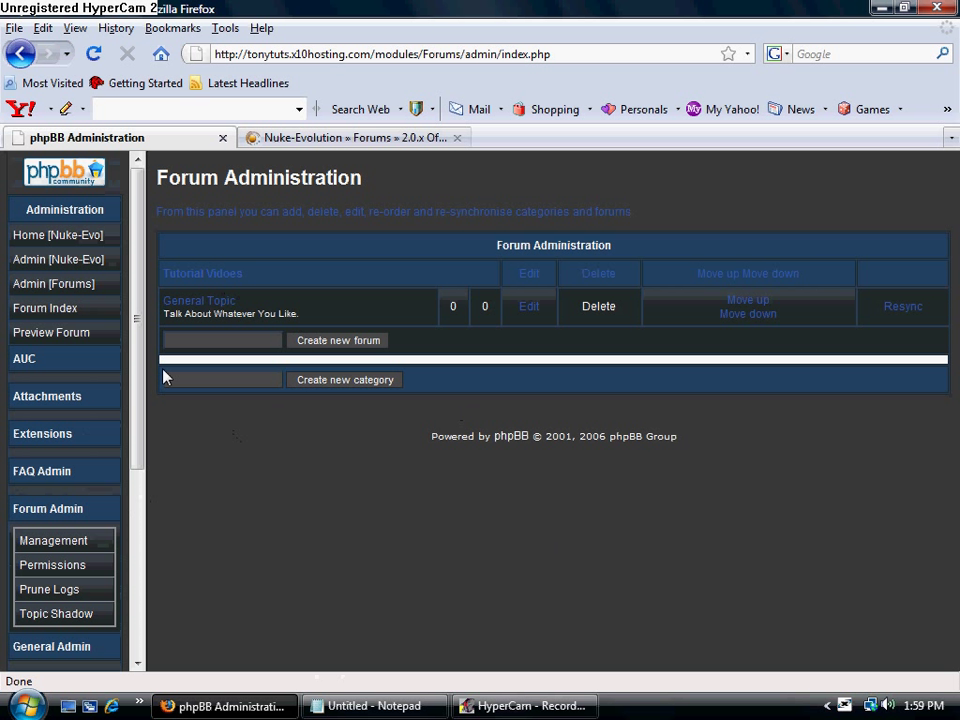
{"action": "left_click", "coordinate": [58, 332]}
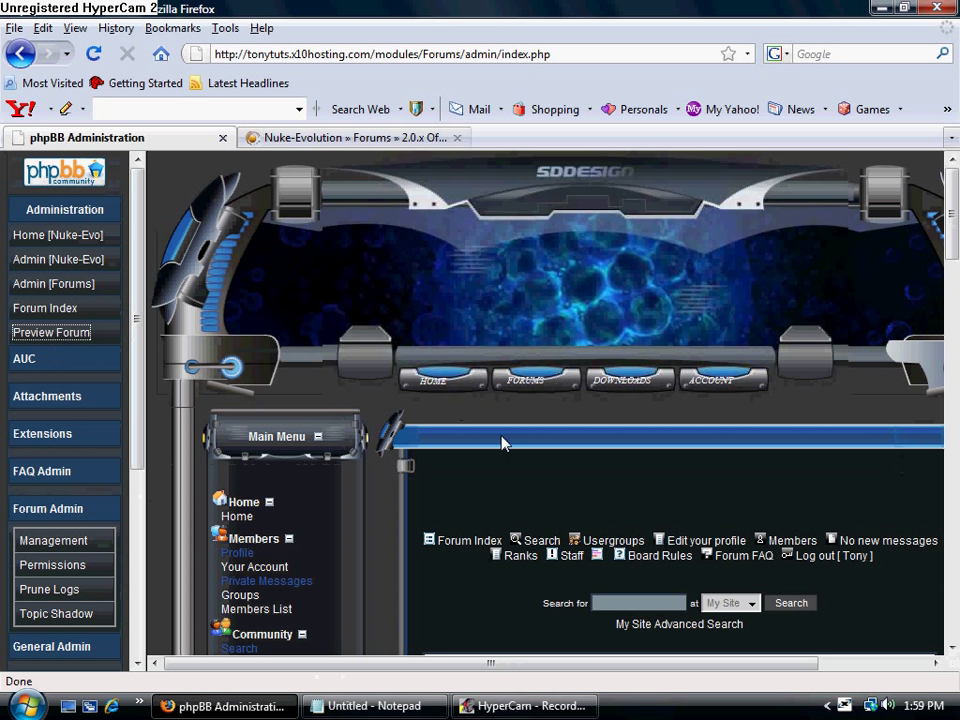
{"action": "left_click_drag", "start_coordinate": [428, 664], "coordinate": [602, 666]}
{"action": "scroll", "coordinate": [393, 420], "scroll_direction": "down", "scroll_amount": 5}
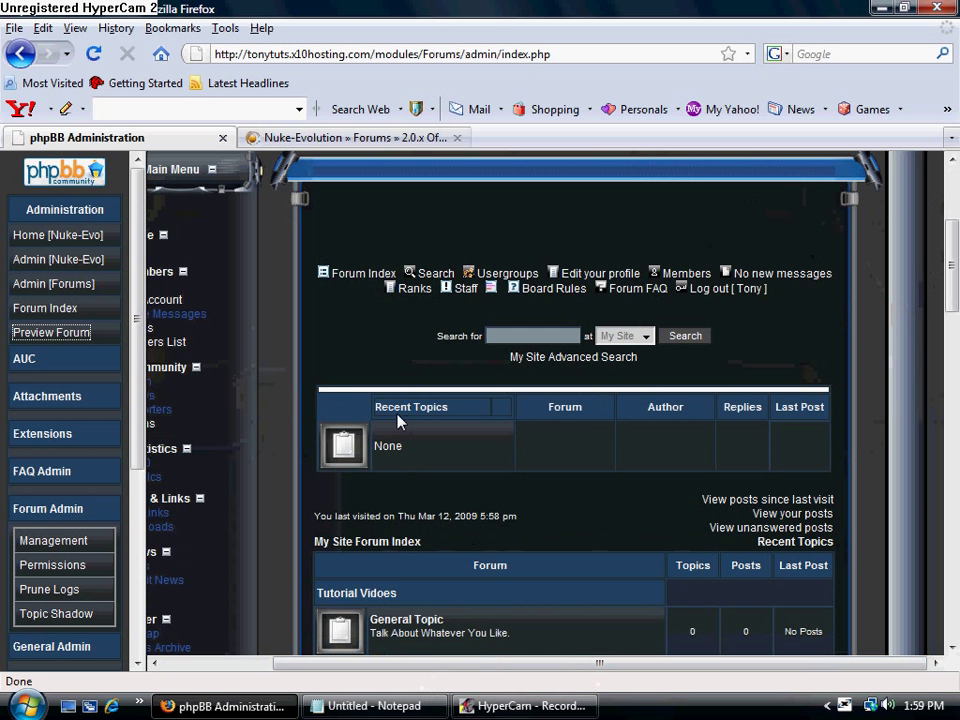
{"action": "scroll", "coordinate": [395, 422], "scroll_direction": "down", "scroll_amount": 2}
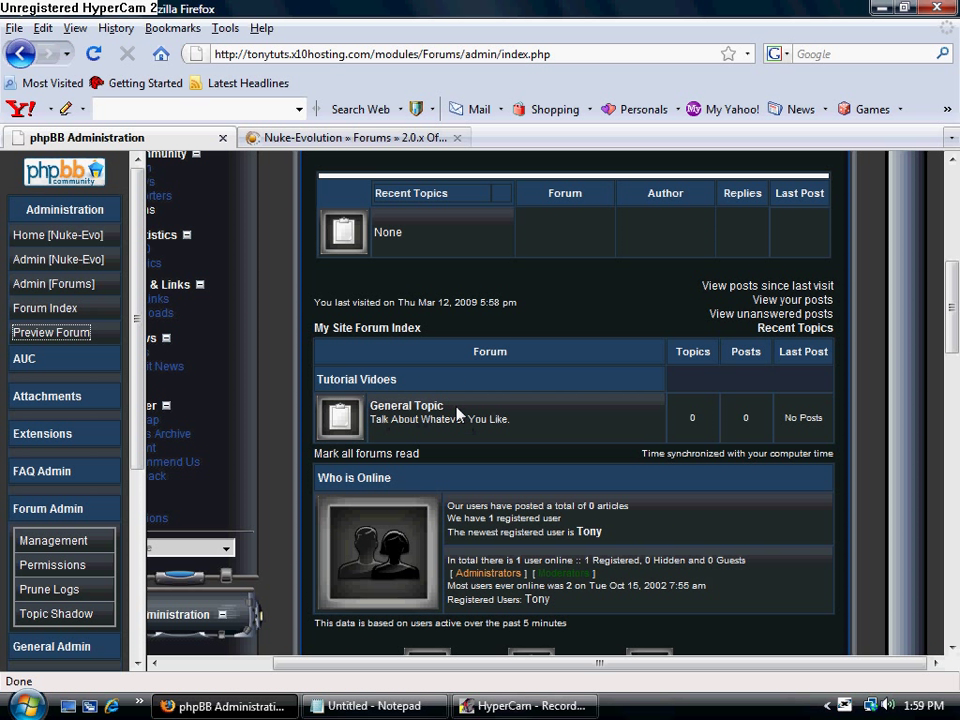
{"action": "left_click_drag", "start_coordinate": [951, 320], "coordinate": [949, 377]}
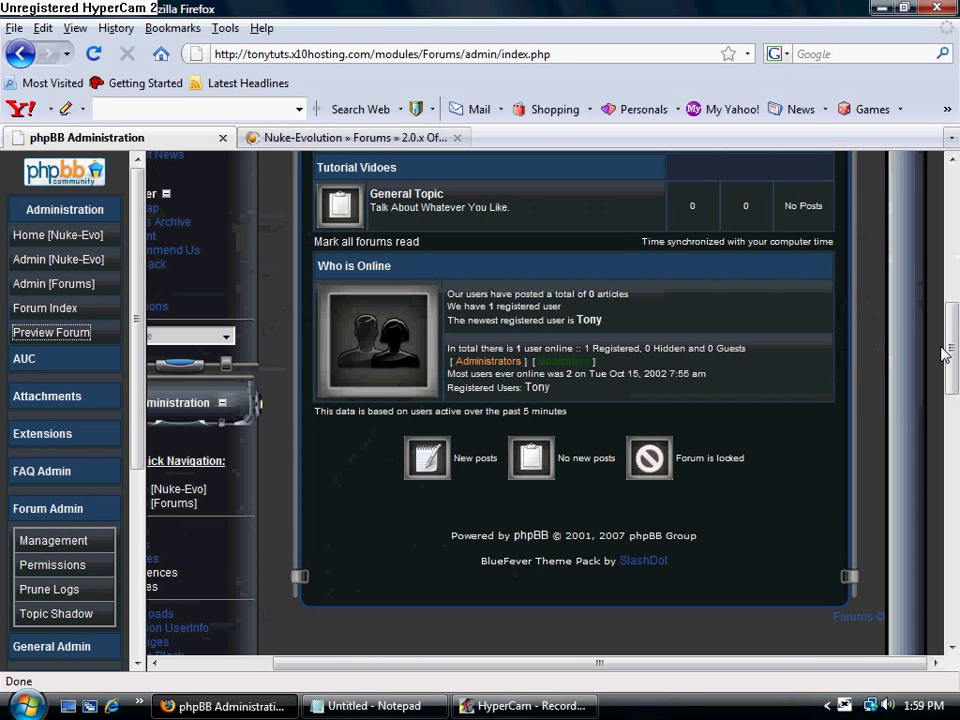
{"action": "left_click_drag", "start_coordinate": [806, 667], "coordinate": [553, 680]}
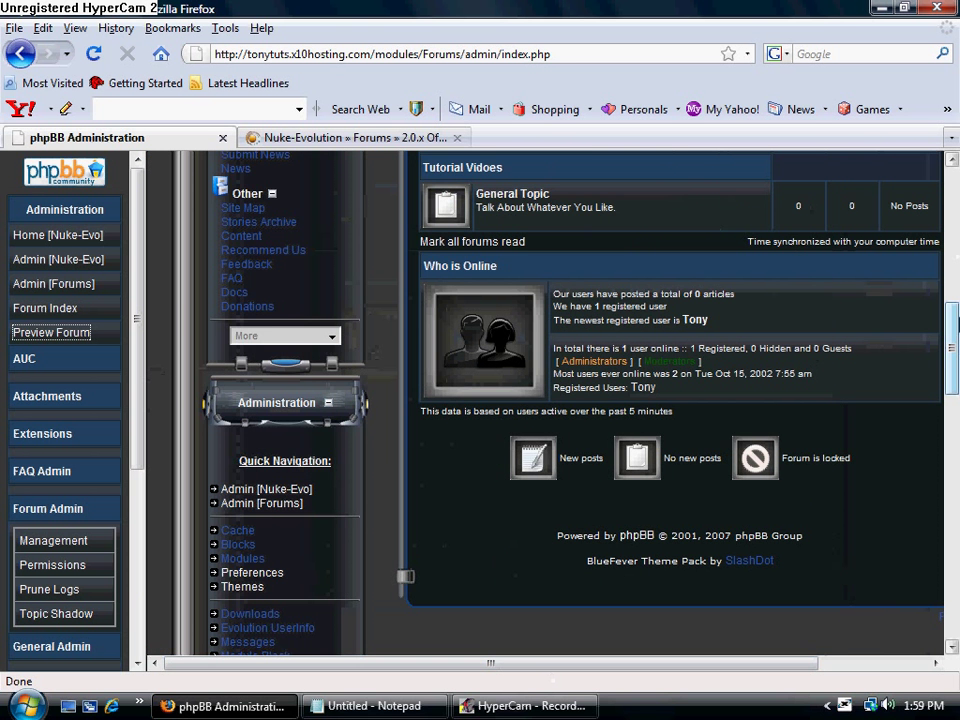
{"action": "scroll", "coordinate": [404, 374], "scroll_direction": "up", "scroll_amount": 5}
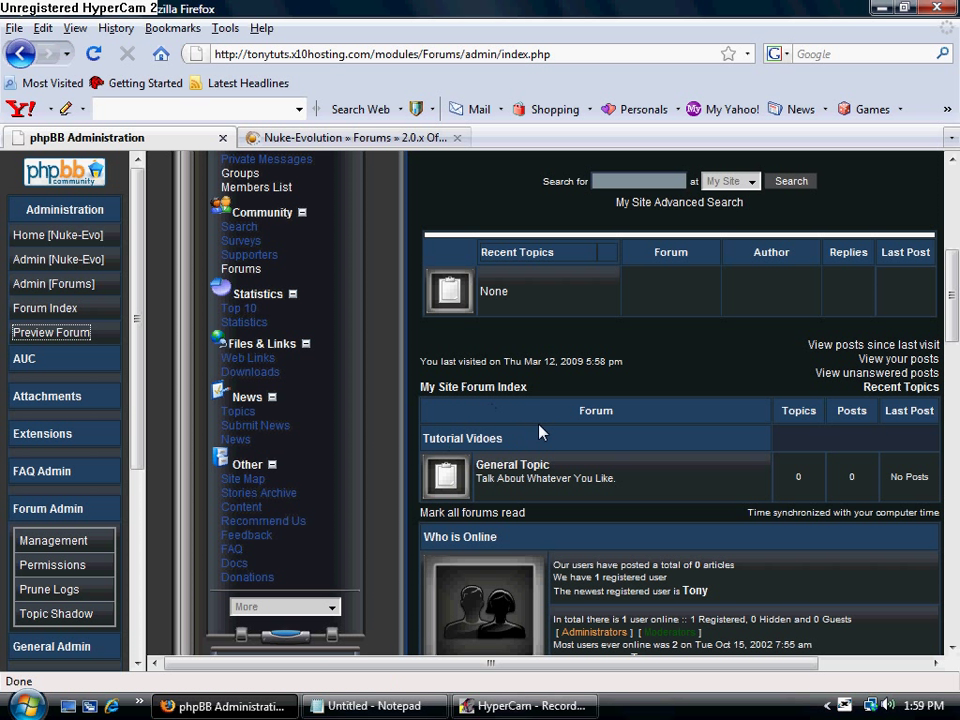
{"action": "left_click", "coordinate": [44, 540]}
{"action": "left_click", "coordinate": [64, 541]}
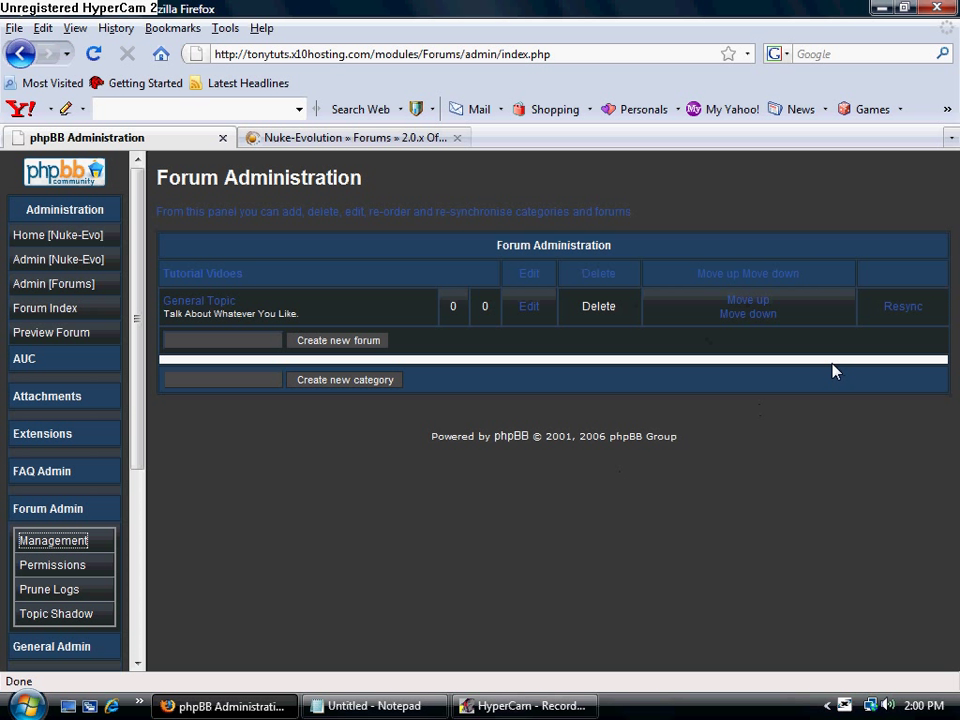
- Return to the site's home page and open the member Profile page
{"action": "left_click", "coordinate": [84, 238]}
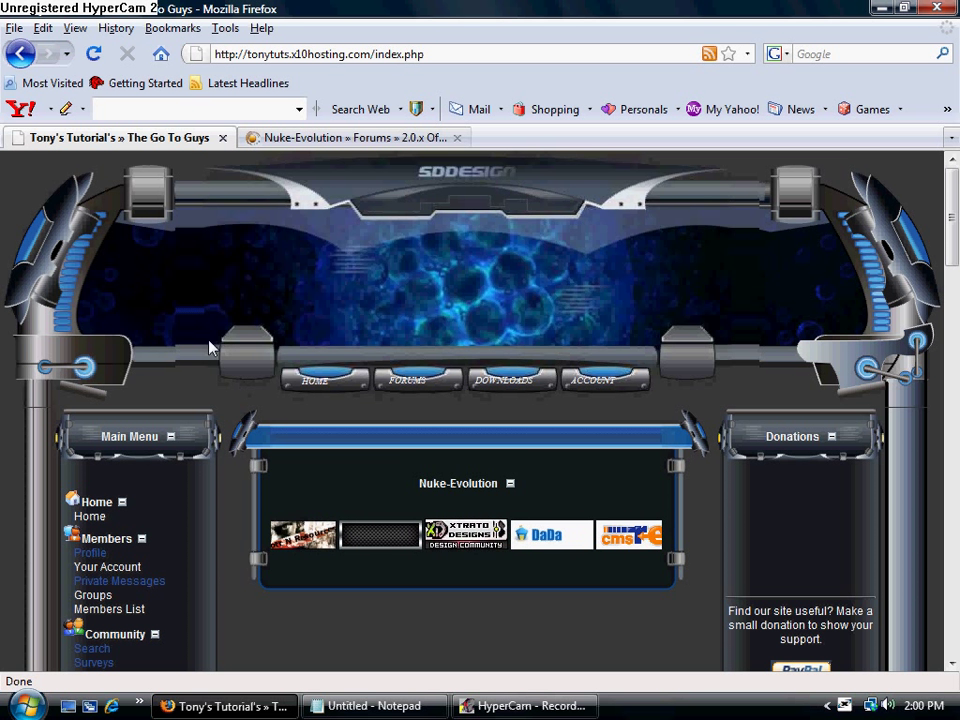
{"action": "scroll", "coordinate": [220, 445], "scroll_direction": "down", "scroll_amount": 6}
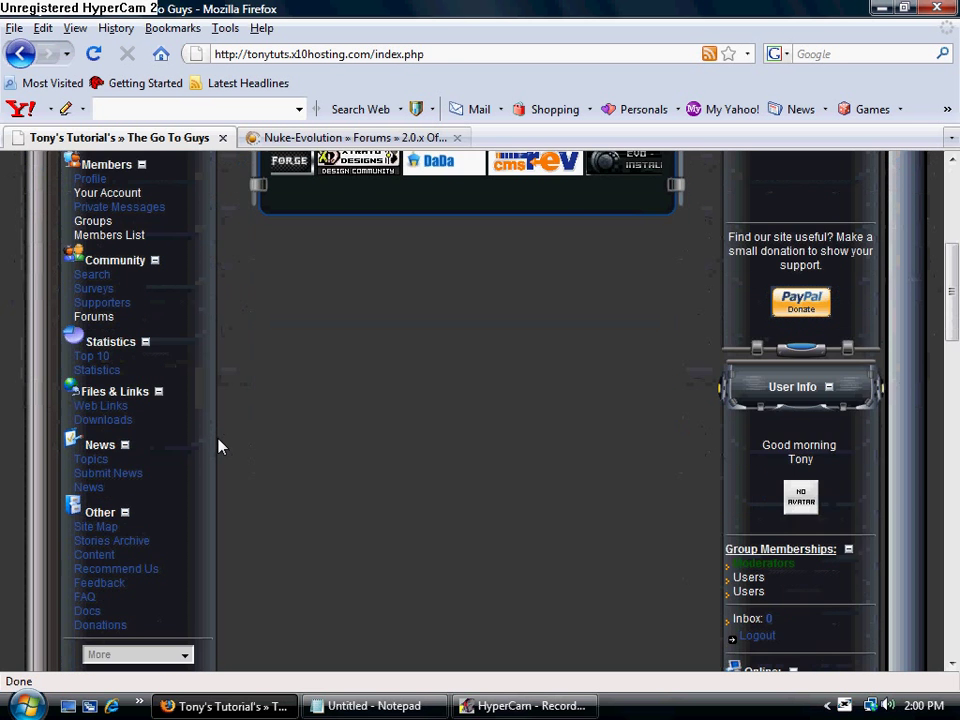
{"action": "scroll", "coordinate": [225, 445], "scroll_direction": "down", "scroll_amount": 7}
{"action": "scroll", "coordinate": [236, 446], "scroll_direction": "up", "scroll_amount": 1}
{"action": "scroll", "coordinate": [238, 440], "scroll_direction": "up", "scroll_amount": 12}
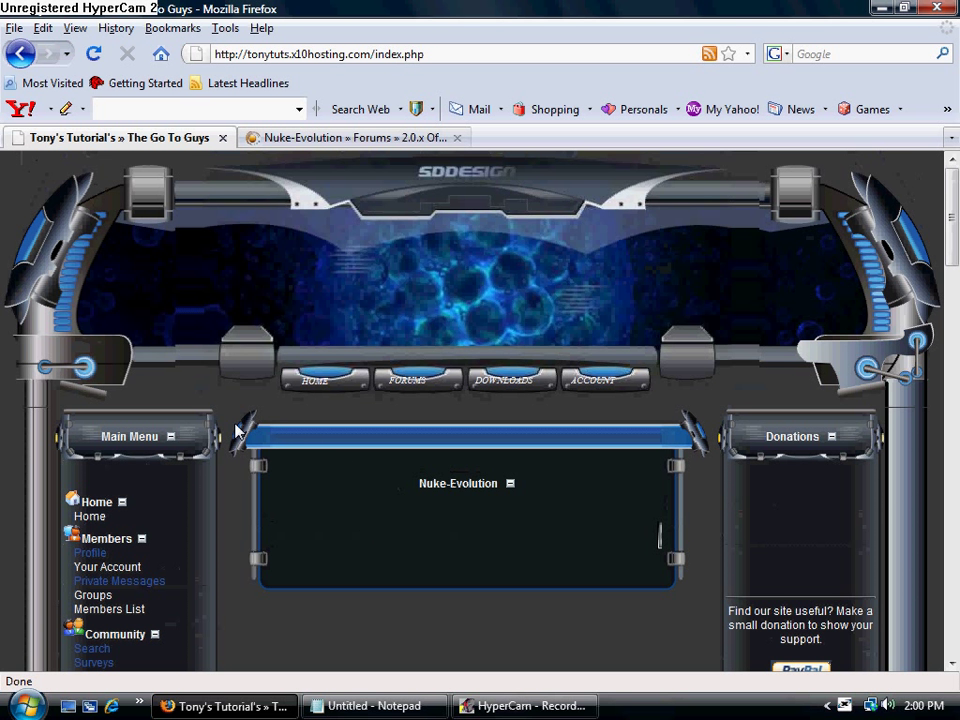
{"action": "scroll", "coordinate": [240, 420], "scroll_direction": "down", "scroll_amount": 5}
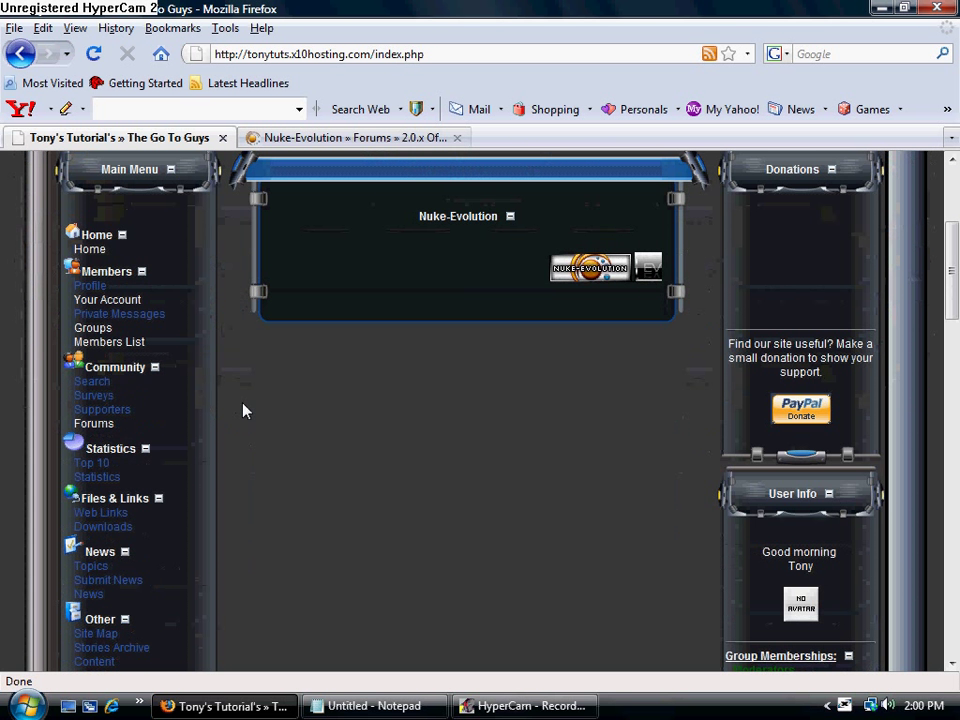
{"action": "scroll", "coordinate": [242, 410], "scroll_direction": "up", "scroll_amount": 2}
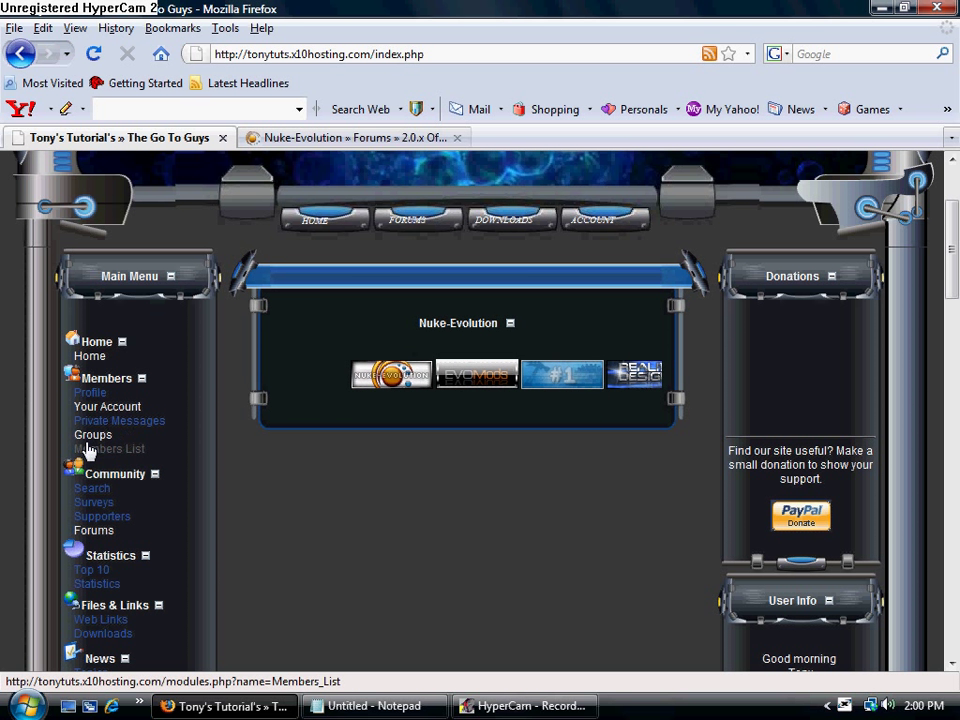
{"action": "left_click", "coordinate": [89, 396]}
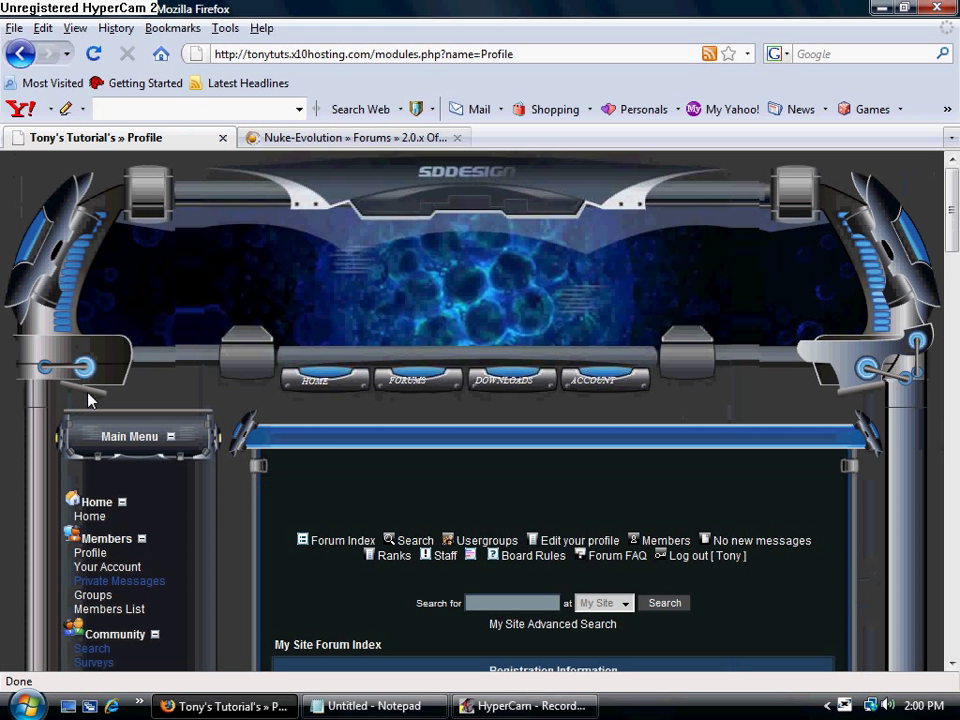
- Look through the Registration Information form on the Profile page and return to the site's home page
{"action": "scroll", "coordinate": [229, 360], "scroll_direction": "down", "scroll_amount": 10}
{"action": "scroll", "coordinate": [220, 356], "scroll_direction": "up", "scroll_amount": 7}
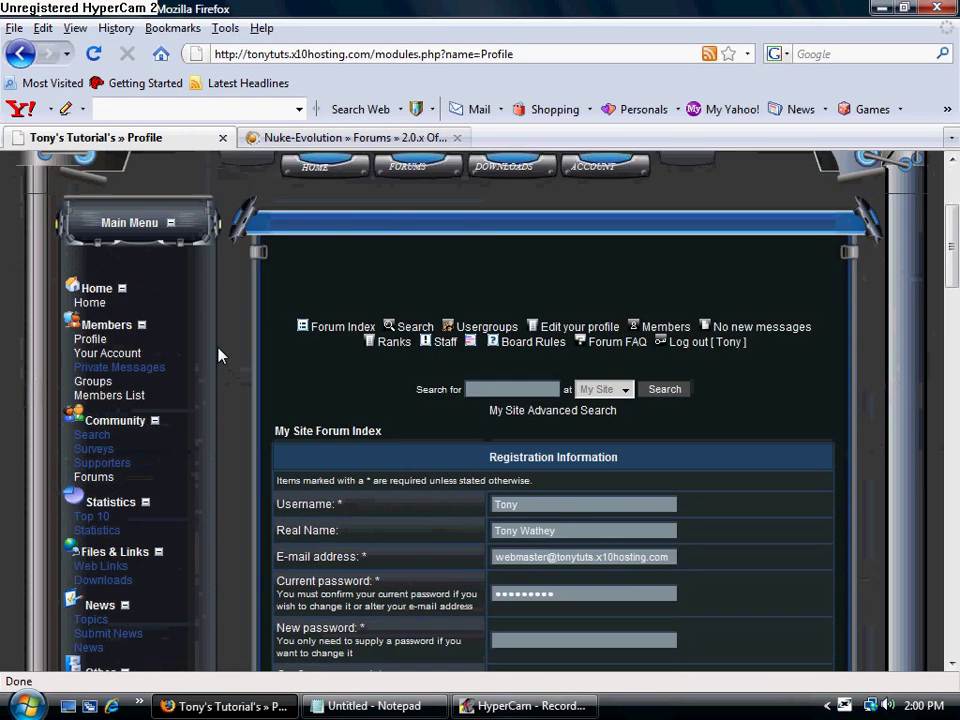
{"action": "scroll", "coordinate": [218, 354], "scroll_direction": "down", "scroll_amount": 13}
{"action": "scroll", "coordinate": [212, 403], "scroll_direction": "up", "scroll_amount": 16}
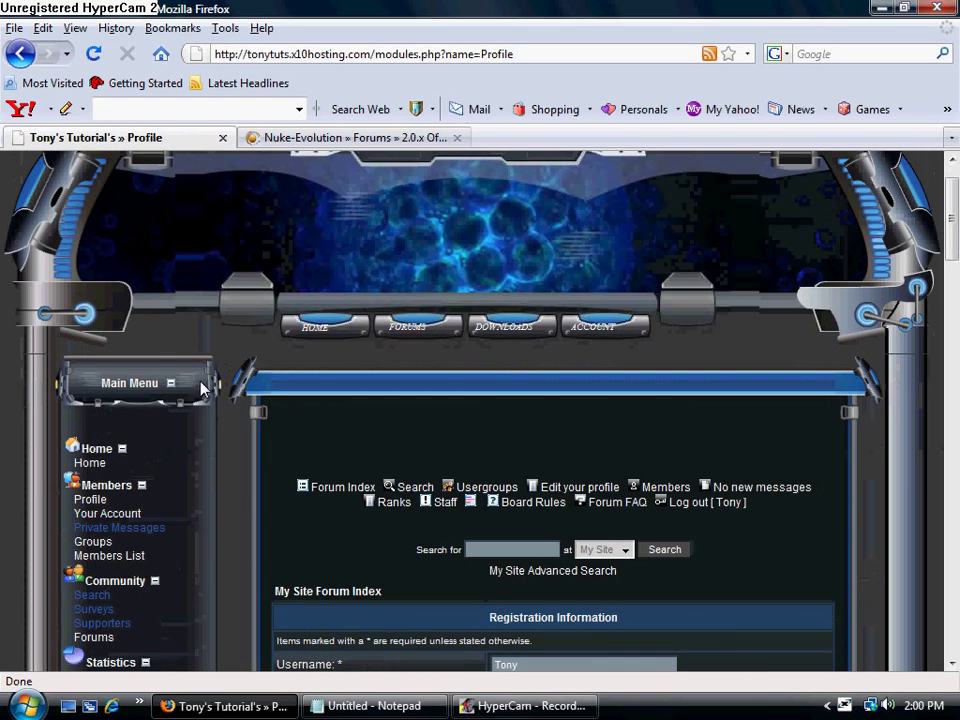
{"action": "left_click", "coordinate": [20, 53]}
{"action": "scroll", "coordinate": [279, 332], "scroll_direction": "down", "scroll_amount": 3}
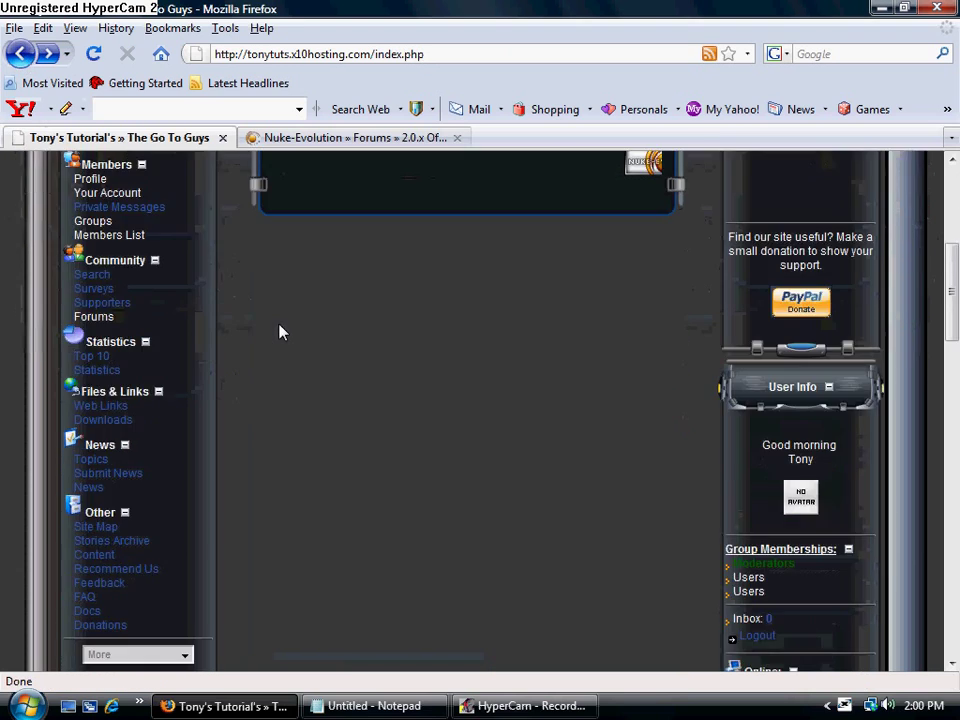
{"action": "scroll", "coordinate": [280, 330], "scroll_direction": "up", "scroll_amount": 2}
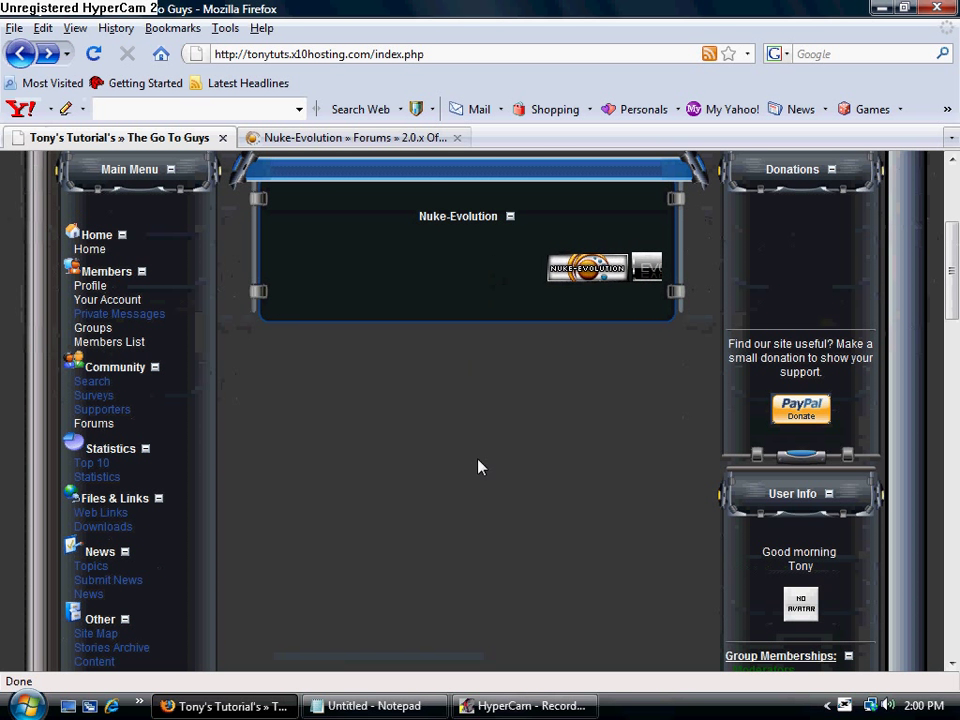
{"action": "scroll", "coordinate": [560, 435], "scroll_direction": "up", "scroll_amount": 3}
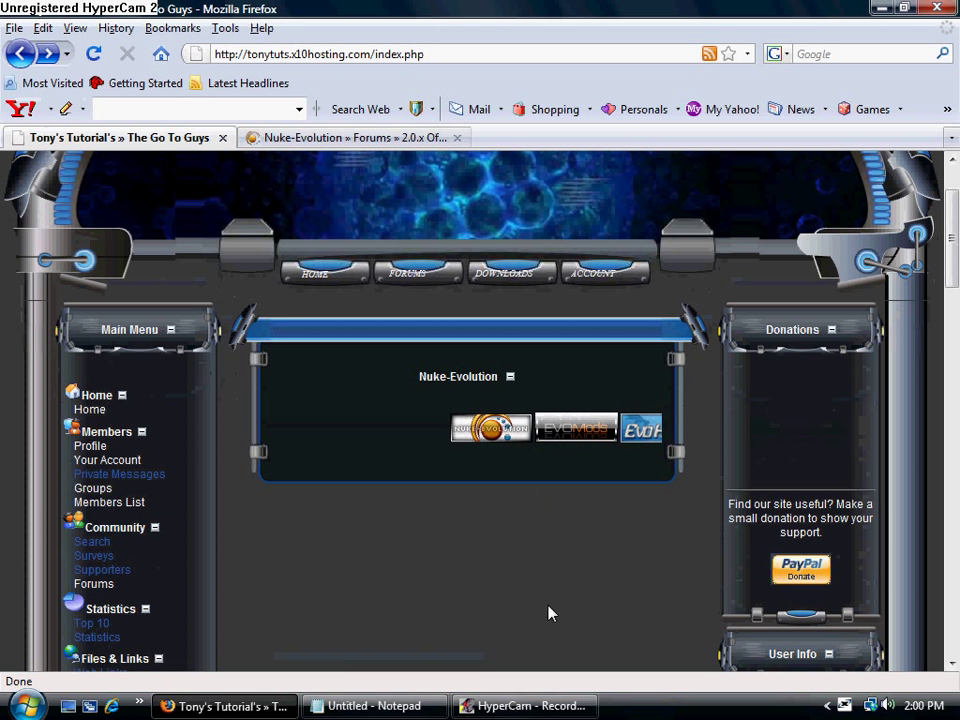
{"action": "scroll", "coordinate": [439, 523], "scroll_direction": "down", "scroll_amount": 2}
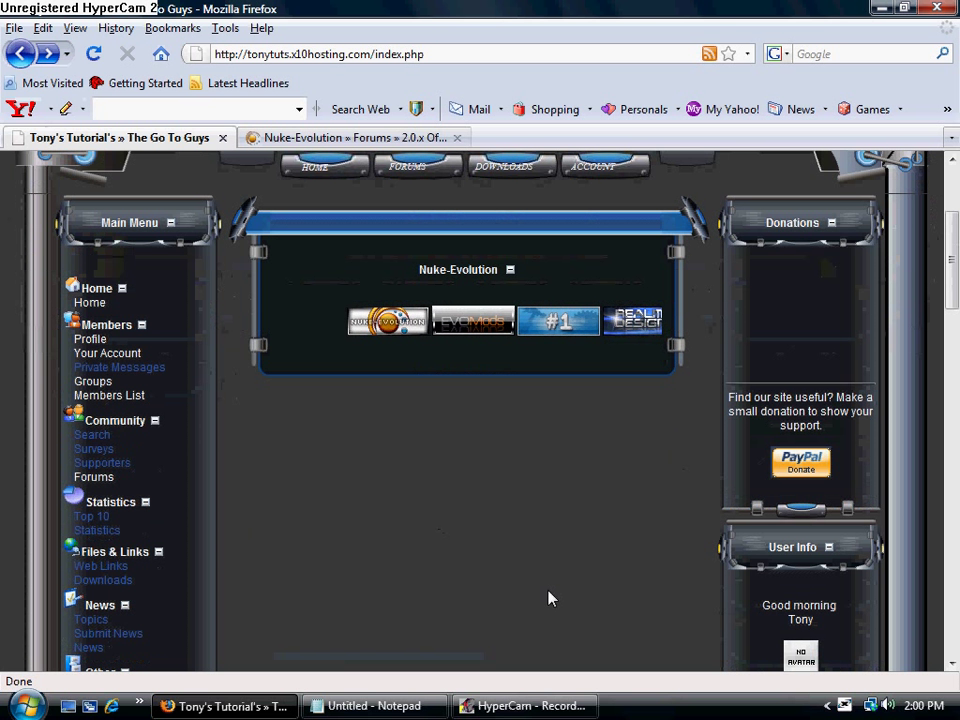